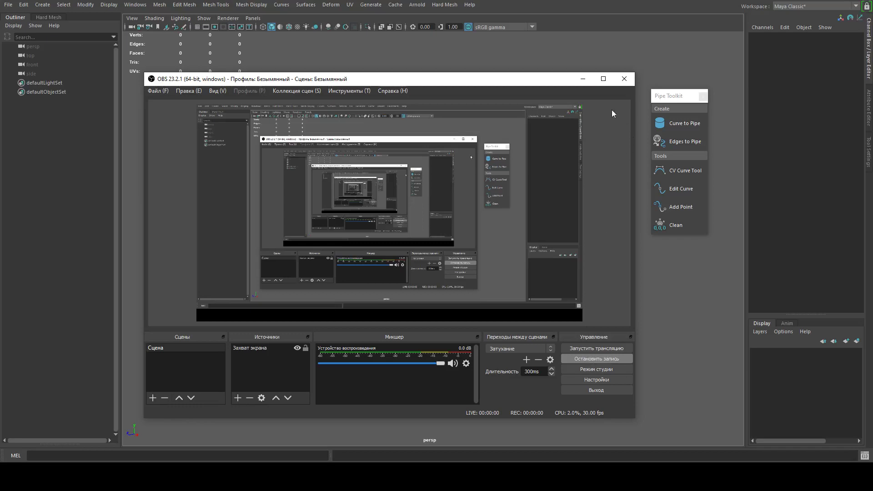
- Draw a gently wavy CV curve, curve1, with the Pipe Toolkit's CV Curve Tool
left_click(582, 80)
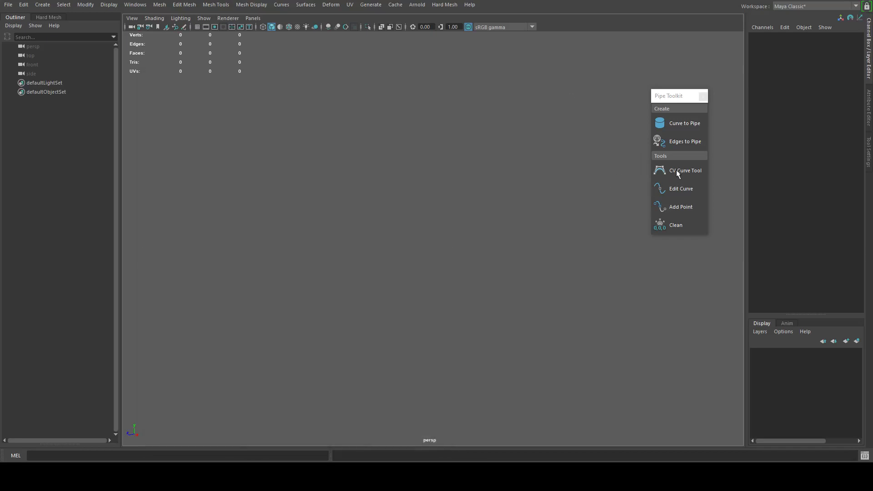
left_click(385, 169)
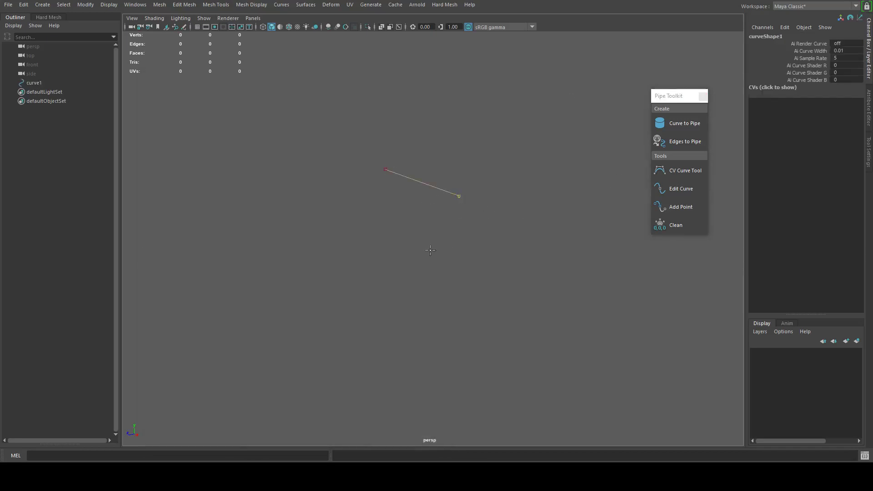
left_click(503, 337)
mouse_move(503, 337)
left_mouse_down("alt")
mouse_move(530, 200)
mouse_move(499, 220)
left_mouse_up("alt")
key("Return")
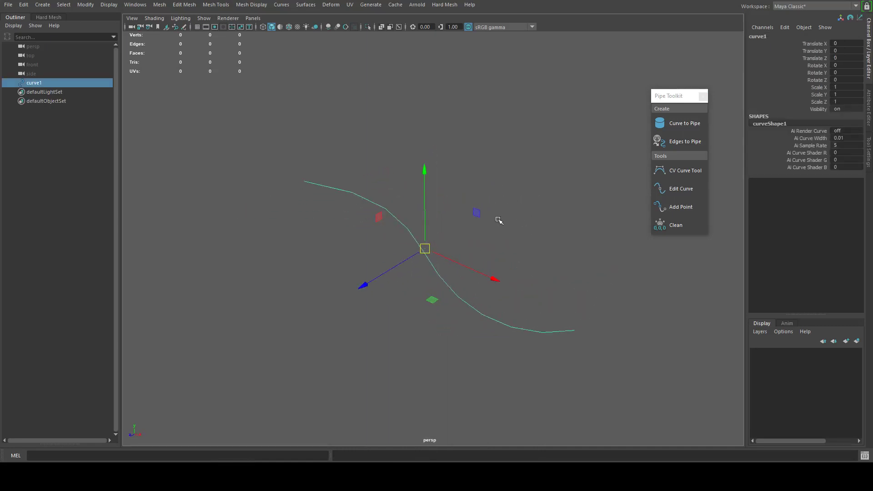
- Build a pipe from the curve with Fix on and radius 15.9
left_click(674, 124)
left_click_drag(630, 162, 543, 192, "alt")
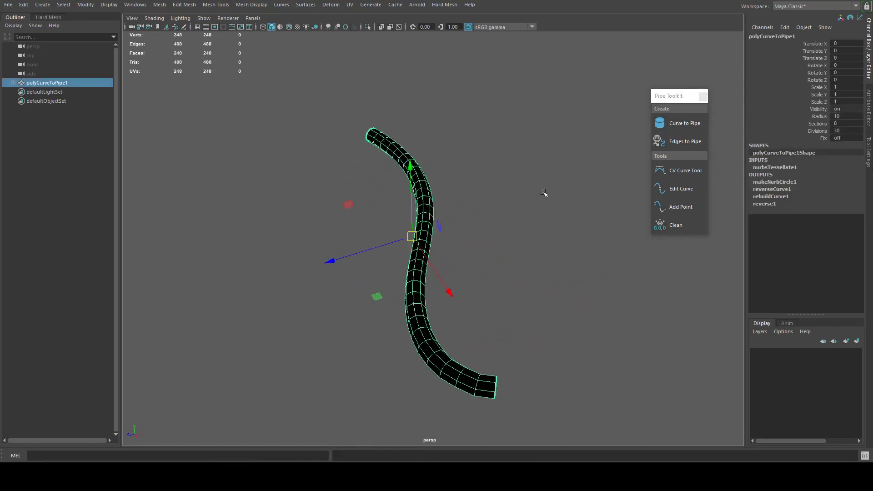
left_click(824, 138)
middle_click_drag(546, 153, 574, 161)
left_click(818, 116)
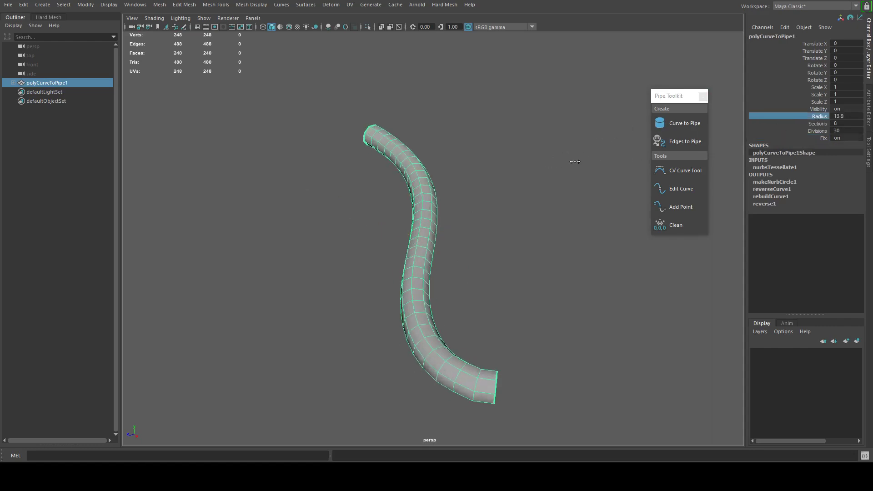
left_click_drag(553, 161, 609, 203, "alt")
middle_click_drag(609, 202, 689, 199)
left_click_drag(688, 199, 534, 199, "alt")
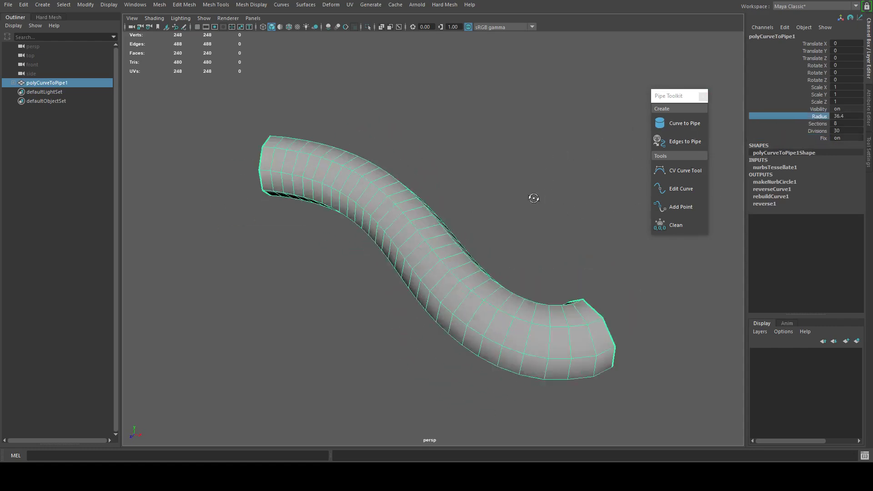
middle_click_drag(533, 198, 484, 198)
left_click_drag(484, 198, 549, 190, "alt")
- Give the pipe 14 sections and 41 divisions, then deselect it
left_click(805, 127)
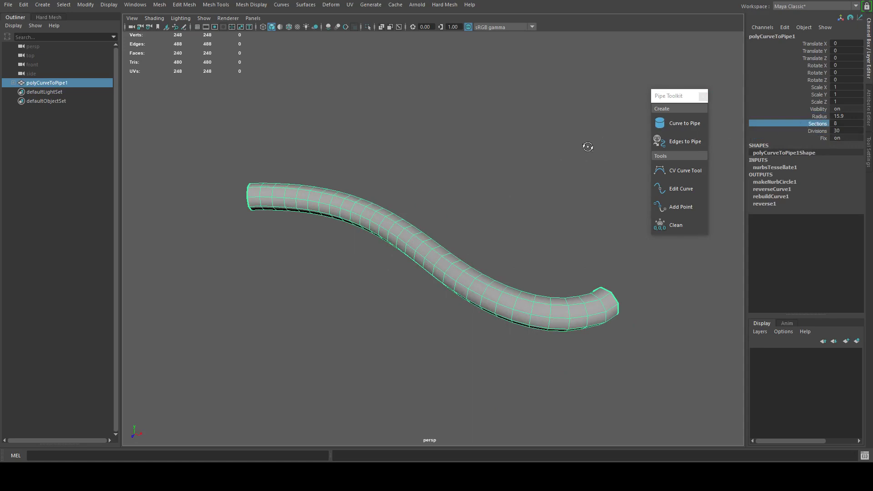
middle_click_drag(585, 146, 529, 160)
left_click_drag(540, 164, 486, 164, "alt")
mouse_move(485, 164)
middle_mouse_down()
mouse_move(543, 163)
mouse_move(531, 163)
middle_mouse_up()
left_click_drag(530, 163, 680, 147, "alt")
left_click(797, 131)
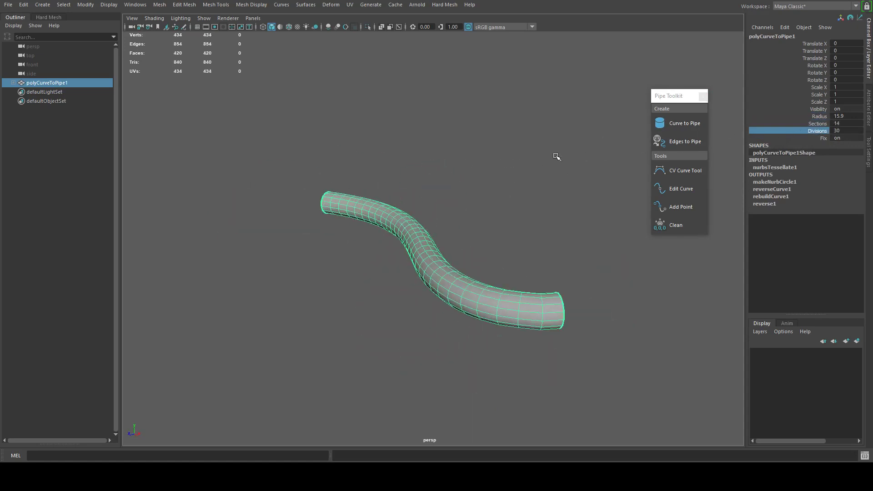
mouse_move(595, 156)
middle_mouse_down()
mouse_move(605, 161)
mouse_move(583, 159)
middle_mouse_up()
left_click(808, 138)
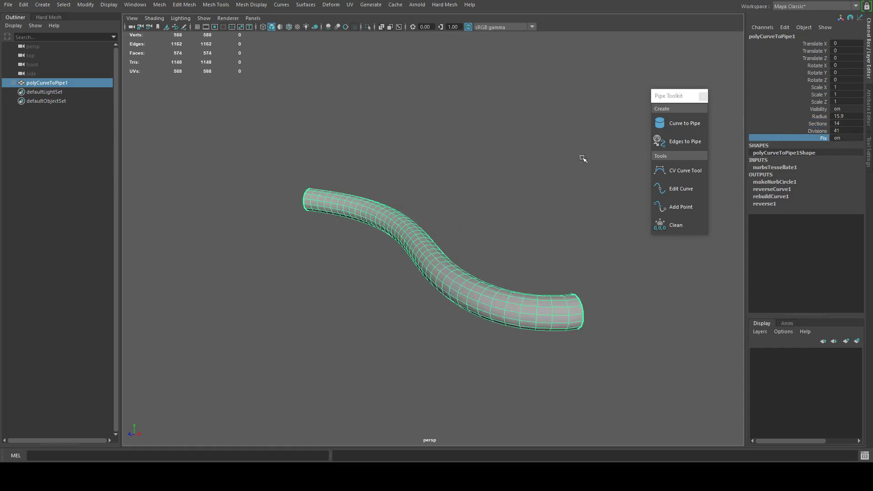
mouse_move(582, 158)
left_mouse_down("alt")
mouse_move(553, 174)
mouse_move(580, 175)
mouse_move(510, 170)
mouse_move(558, 183)
left_mouse_up("alt")
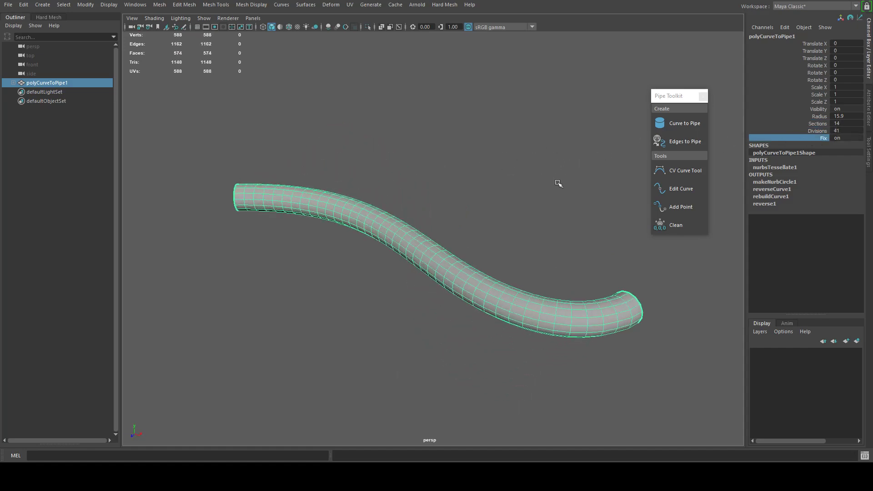
left_click(620, 209)
left_click_drag(619, 208, 465, 206, "alt")
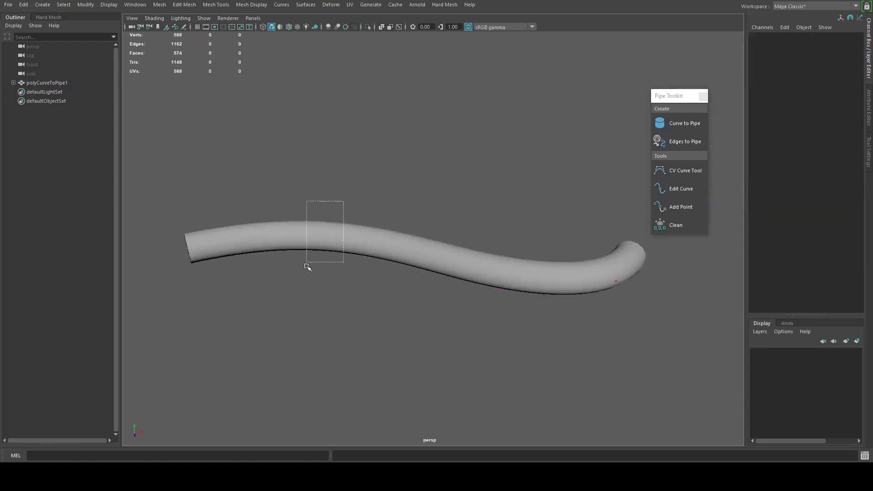
- Select the pipe's curve and add a new end point so the pipe winds further
mouse_move(307, 265)
left_mouse_down()
mouse_move(462, 175)
mouse_move(489, 264)
left_mouse_up()
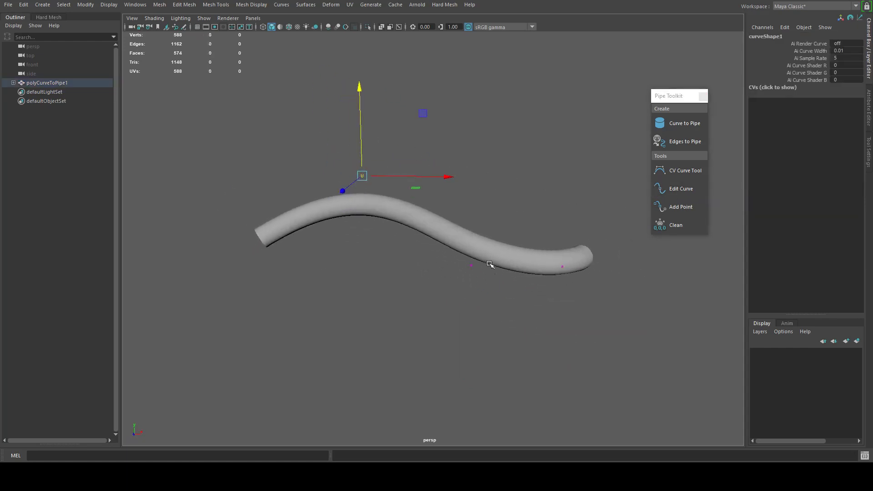
left_click_drag(559, 176, 546, 210, "alt")
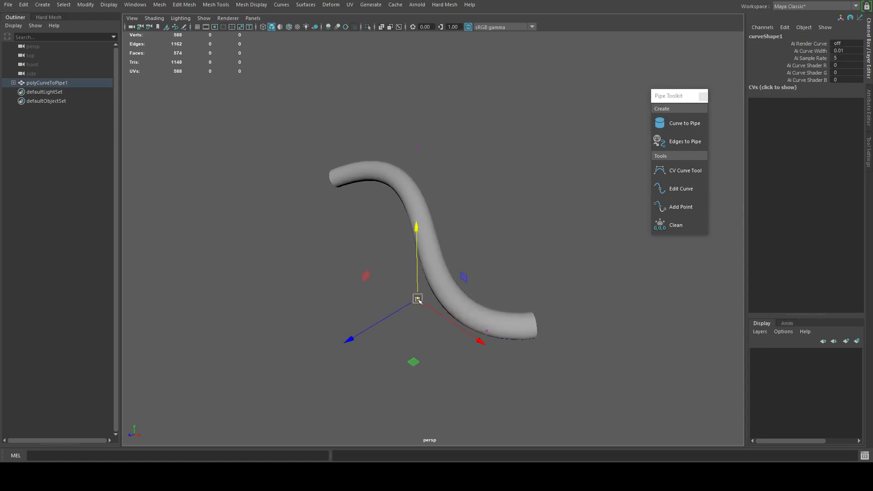
mouse_move(415, 296)
left_mouse_down()
mouse_move(350, 282)
mouse_move(483, 222)
mouse_move(462, 230)
left_mouse_up()
key("F8")
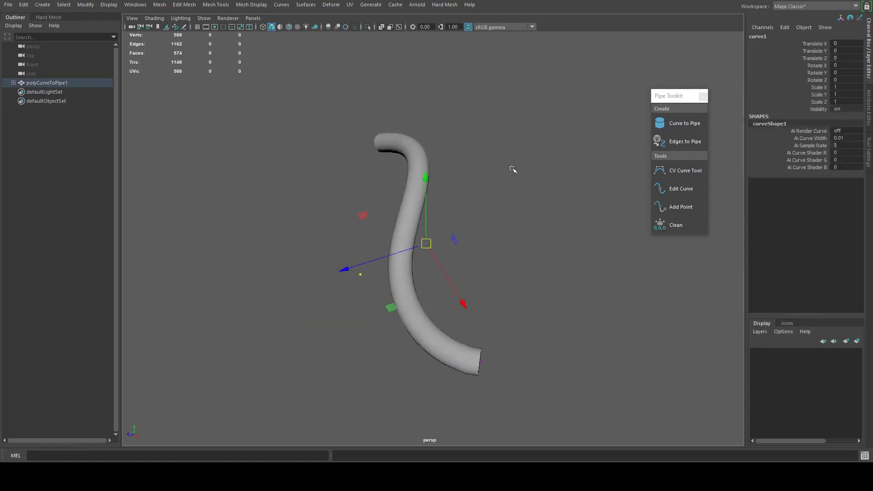
mouse_move(512, 168)
left_mouse_down("alt")
mouse_move(512, 183)
mouse_move(391, 226)
left_mouse_up("alt")
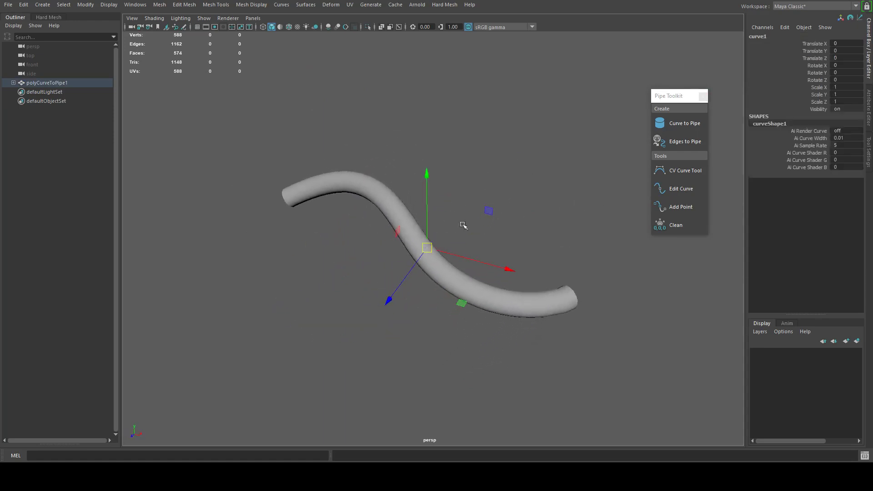
left_click(390, 200)
left_click(661, 212)
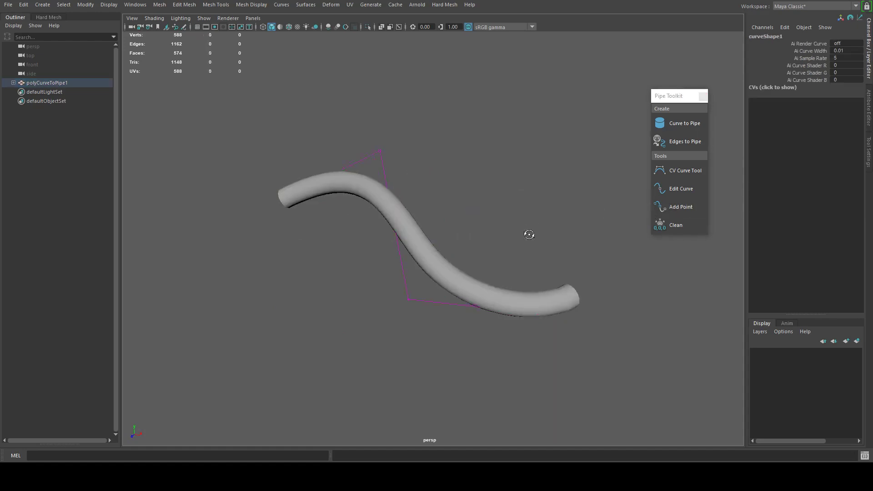
mouse_move(526, 235)
left_mouse_down("alt")
mouse_move(566, 255)
mouse_move(509, 235)
mouse_move(541, 257)
mouse_move(509, 348)
mouse_move(473, 249)
mouse_move(401, 312)
left_mouse_up("alt")
left_click(475, 341)
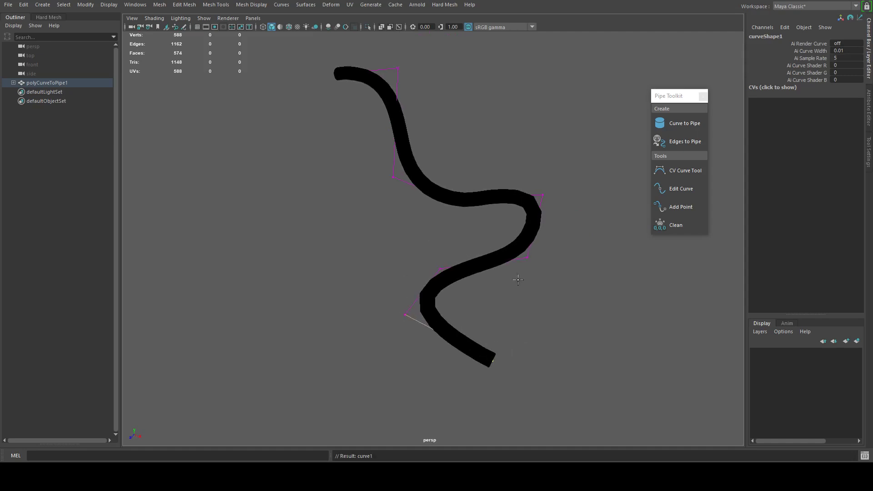
key("Return")
mouse_move(502, 260)
left_mouse_down("alt")
mouse_move(502, 210)
mouse_move(555, 216)
left_mouse_up("alt")
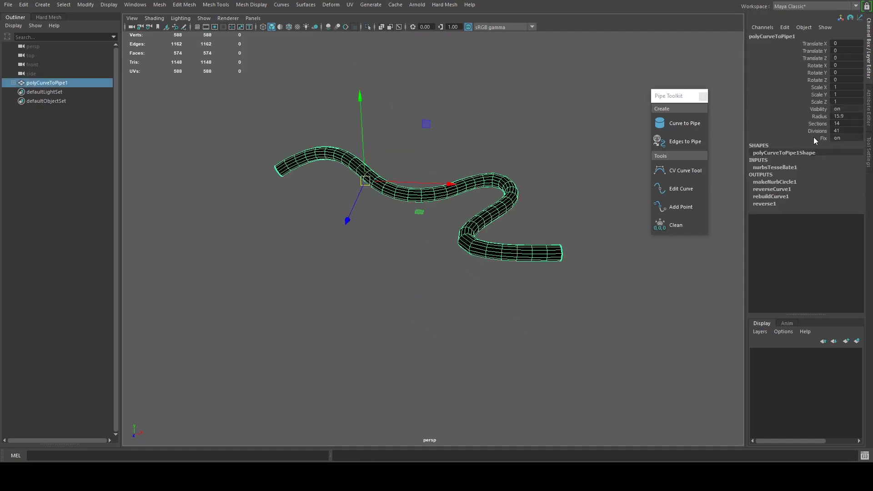
- Change the pipe to radius 20.7, 10 sections, 56 divisions with Fix off, then select curve1
left_click(823, 139)
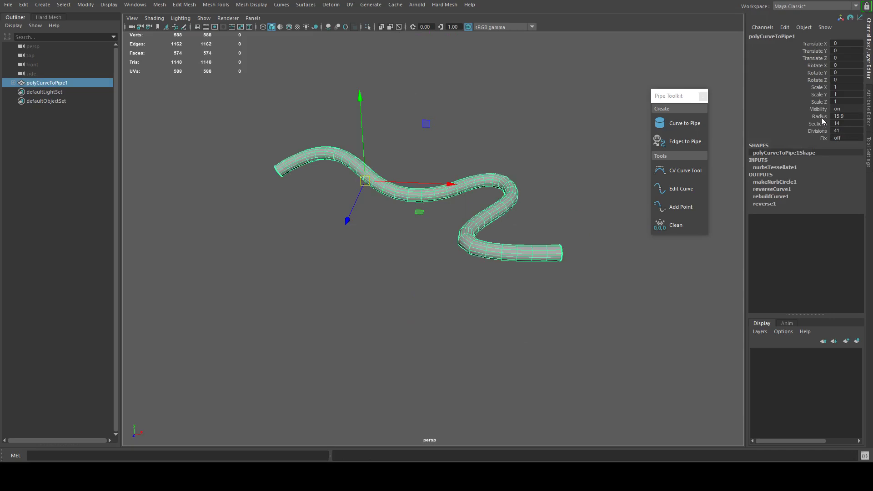
left_click(819, 117)
middle_click_drag(818, 117, 798, 136)
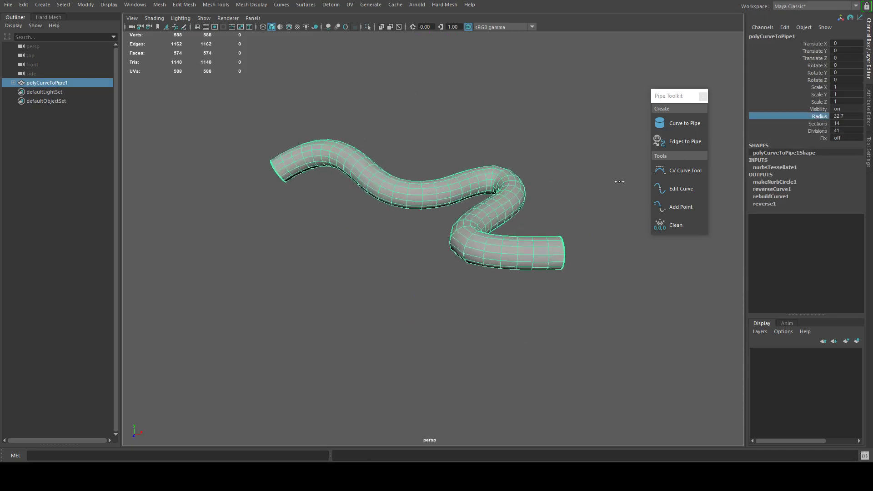
left_click(817, 124)
mouse_move(711, 131)
middle_mouse_down()
mouse_move(471, 170)
mouse_move(551, 152)
middle_mouse_up()
left_click(817, 131)
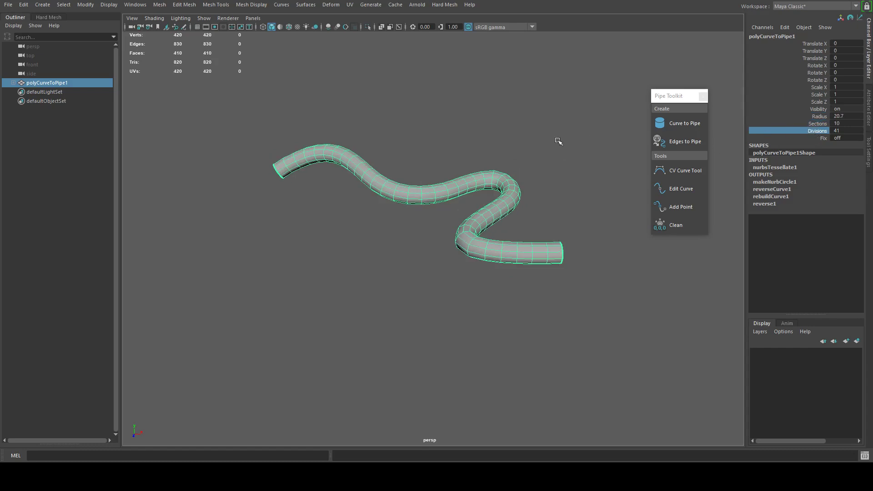
left_click_drag(587, 147, 581, 167, "alt")
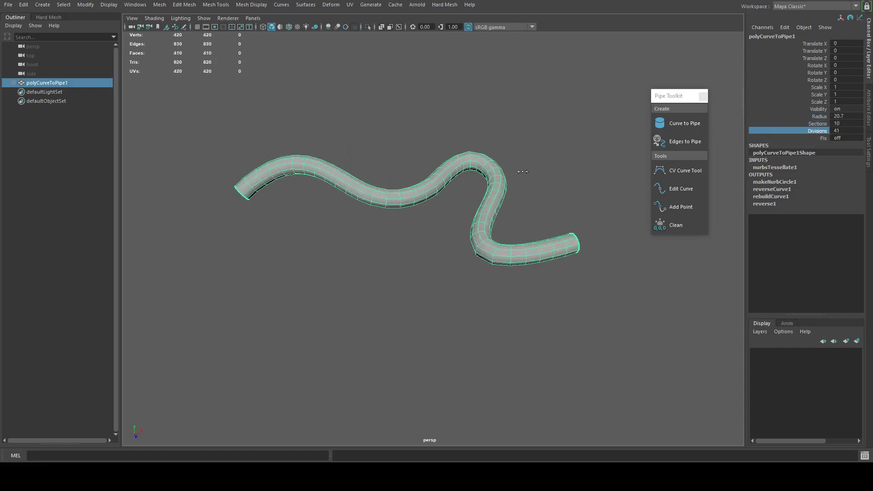
middle_click_drag(522, 171, 532, 179)
mouse_move(532, 179)
left_mouse_down("alt")
mouse_move(551, 172)
mouse_move(489, 179)
mouse_move(532, 164)
left_mouse_up("alt")
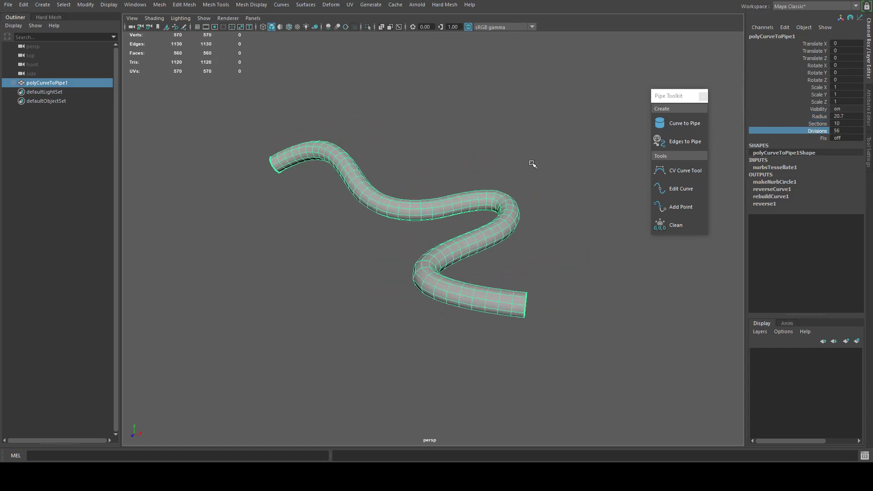
left_click(505, 221)
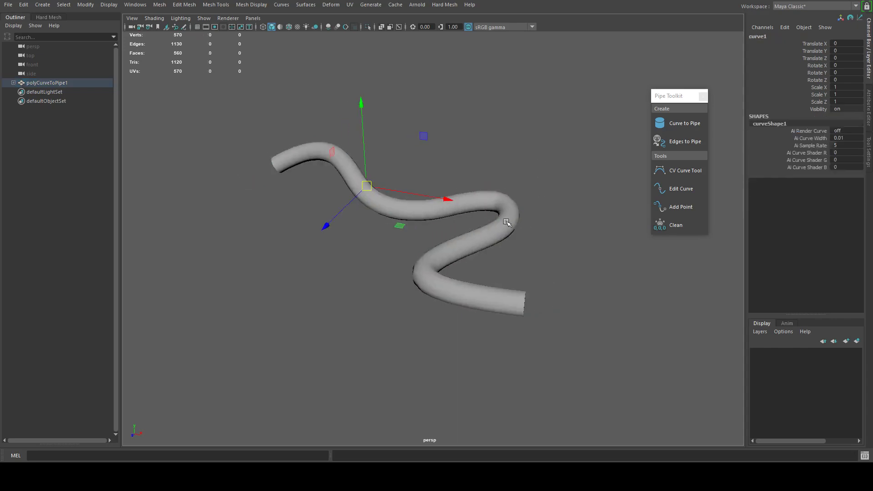
left_click(514, 208)
left_click_drag(518, 214, 591, 218, "alt")
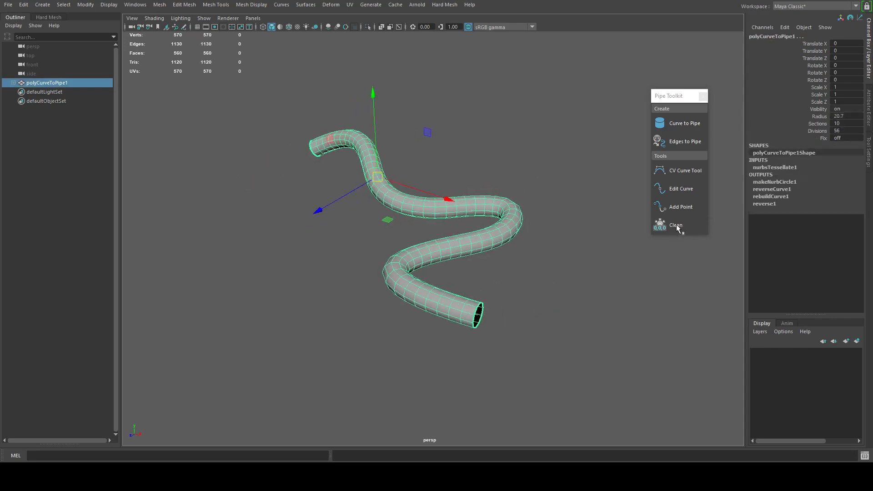
right_click(680, 226)
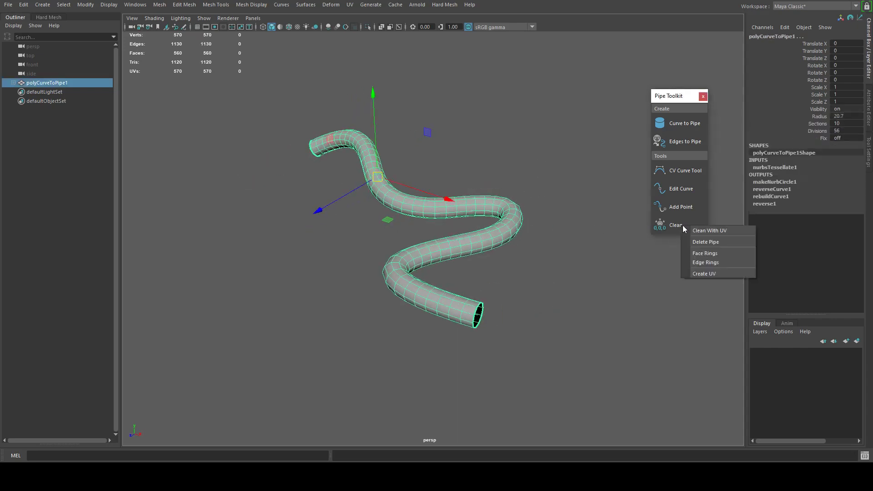
left_click(706, 242)
mouse_move(647, 249)
left_mouse_down("alt")
mouse_move(585, 269)
mouse_move(571, 244)
mouse_move(555, 244)
mouse_move(567, 236)
left_mouse_up("alt")
key("ctrl+z")
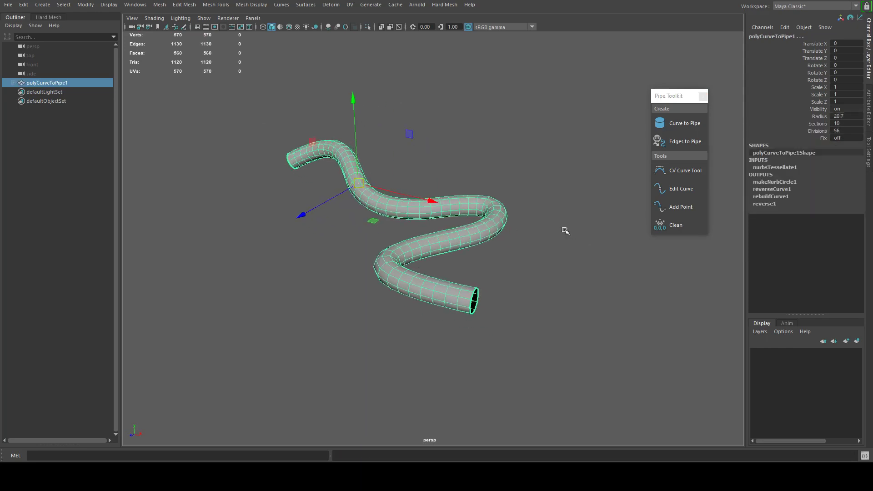
right_click(674, 226)
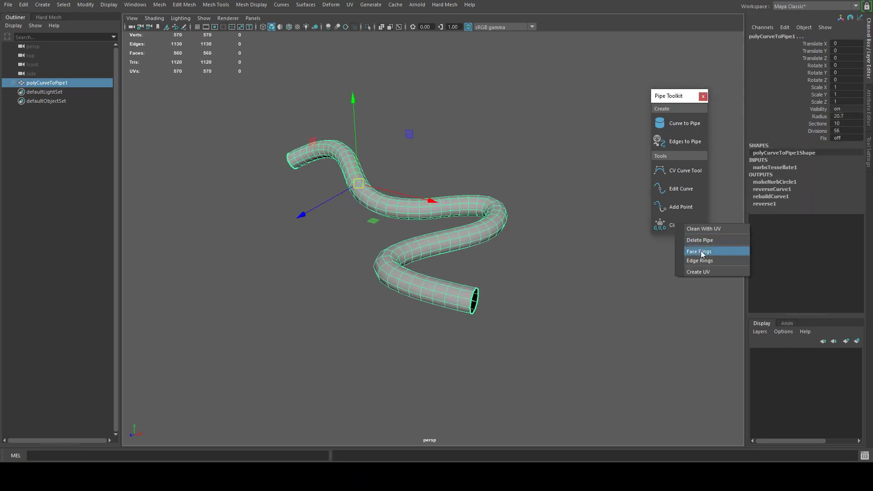
left_click(702, 252)
mouse_move(611, 254)
left_mouse_down("alt")
mouse_move(586, 269)
mouse_move(578, 229)
mouse_move(522, 233)
left_mouse_up("alt")
right_click(673, 225)
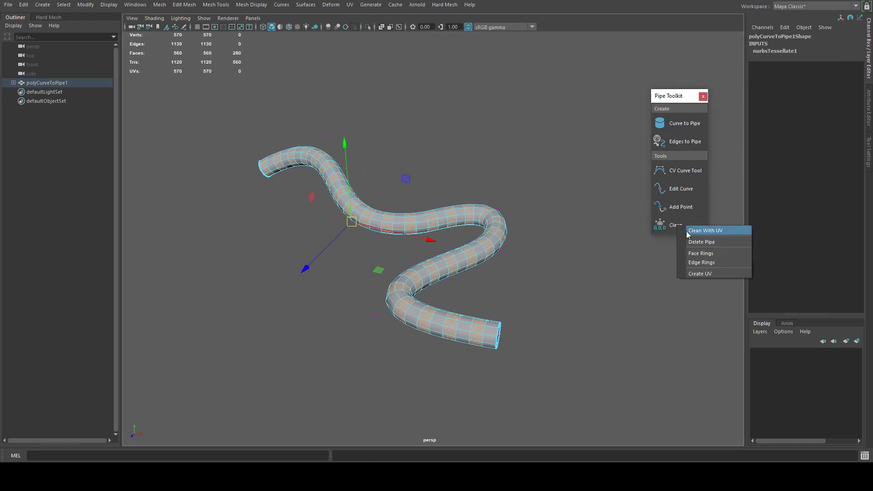
left_click(700, 264)
mouse_move(591, 262)
left_mouse_down("alt")
mouse_move(607, 257)
mouse_move(582, 237)
mouse_move(609, 232)
mouse_move(621, 255)
mouse_move(474, 260)
mouse_move(410, 245)
mouse_move(546, 223)
mouse_move(541, 218)
left_mouse_up("alt")
key("F8")
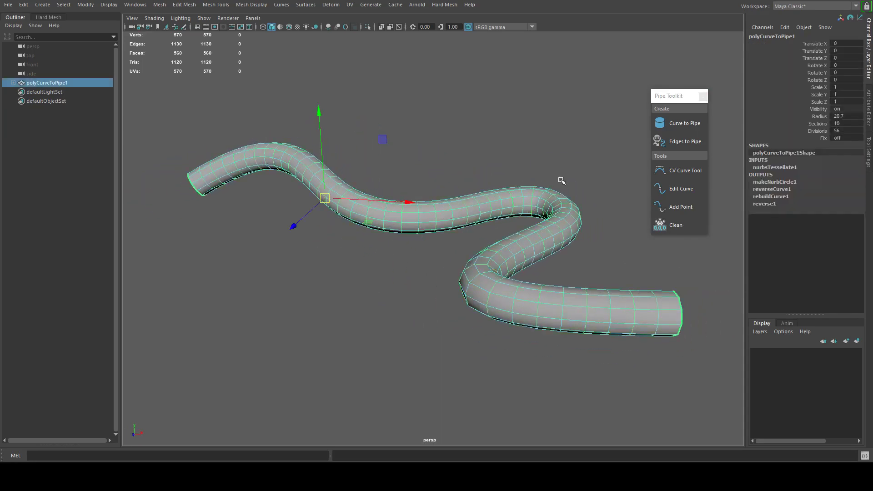
left_click_drag(561, 180, 563, 212, "alt")
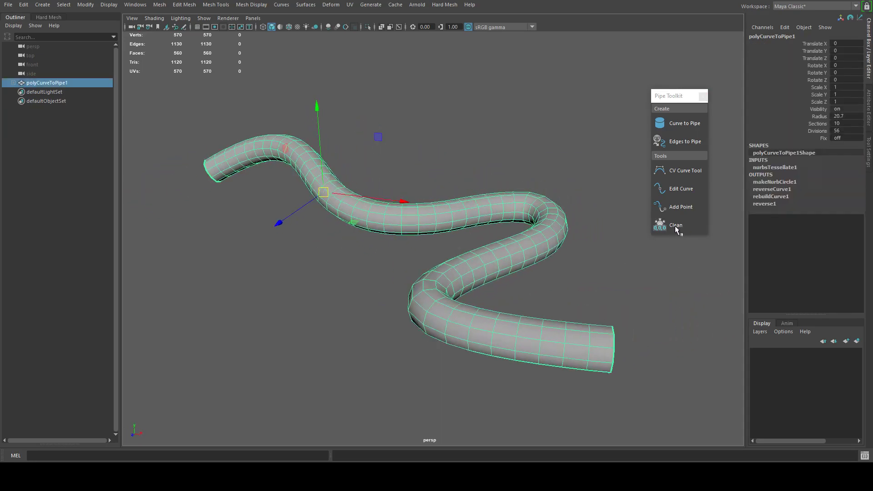
- Clean the pipe's history, undo that, then apply Clean With UV instead
left_click(676, 227)
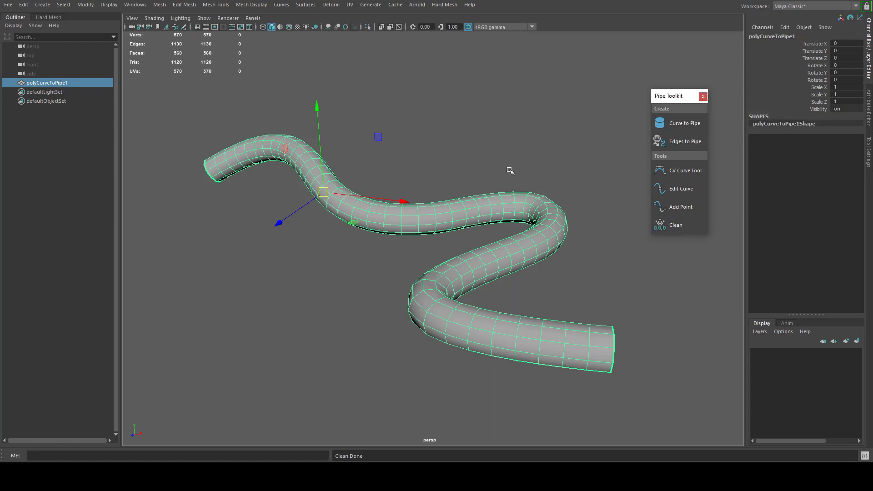
mouse_move(510, 170)
left_mouse_down("alt")
mouse_move(487, 185)
mouse_move(513, 179)
mouse_move(535, 196)
left_mouse_up("alt")
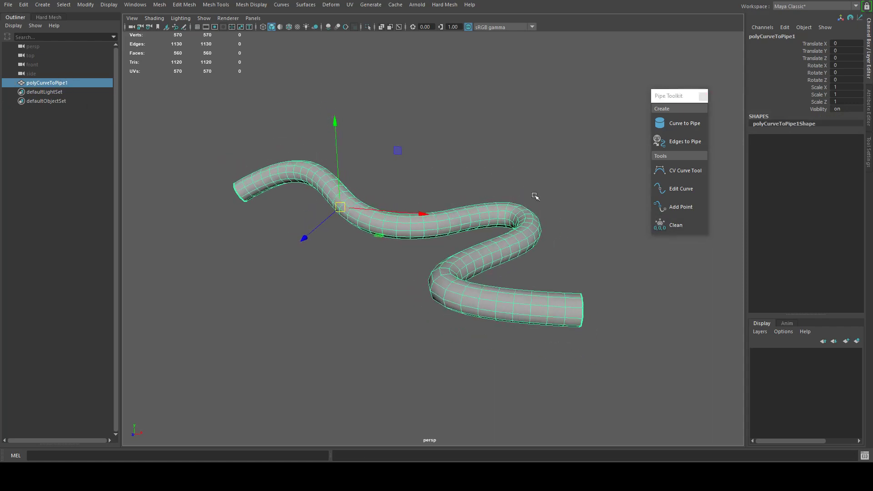
key("ctrl+z")
key("ctrl+z")
right_click(674, 228)
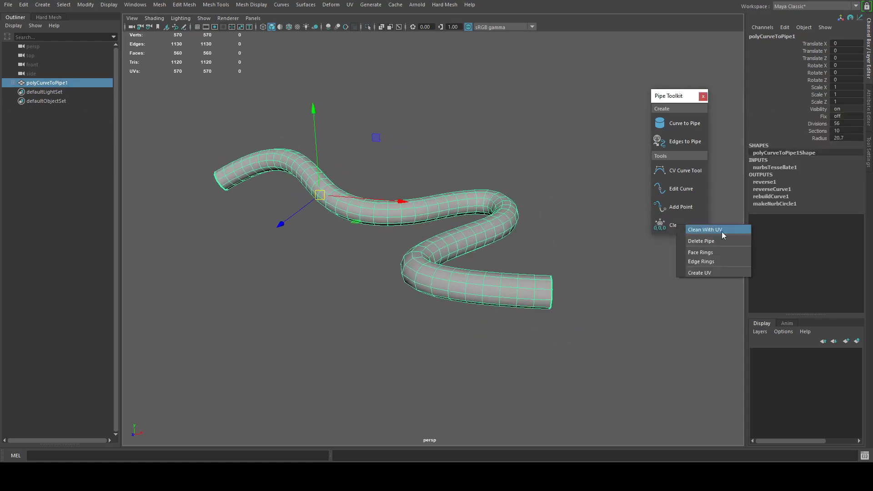
left_click(703, 230)
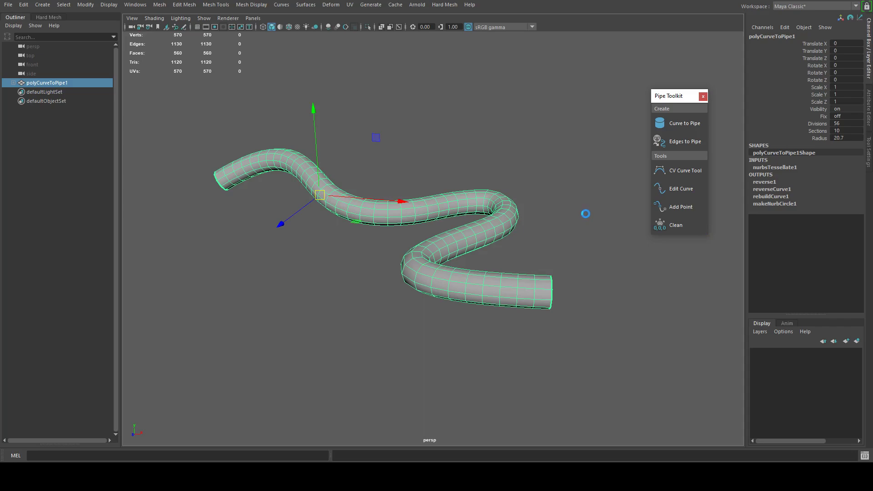
- Open the pipe's UV Editor as a small window in the upper left
right_click(567, 173)
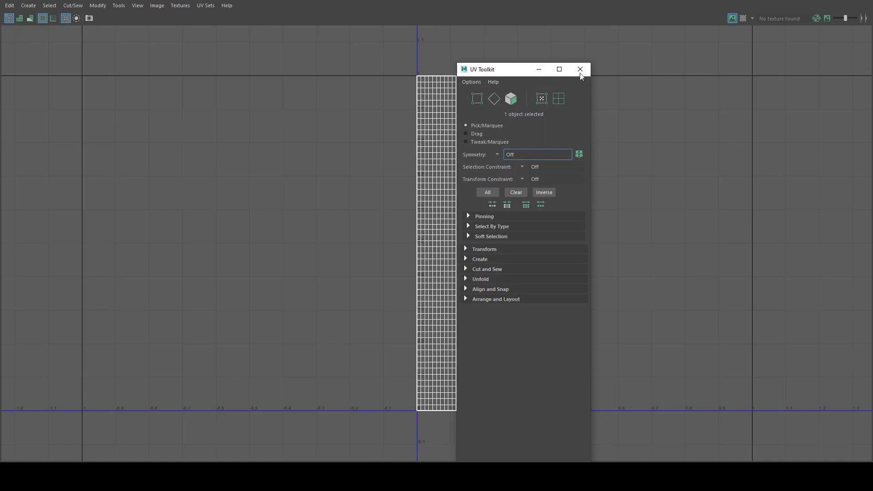
left_click(580, 69)
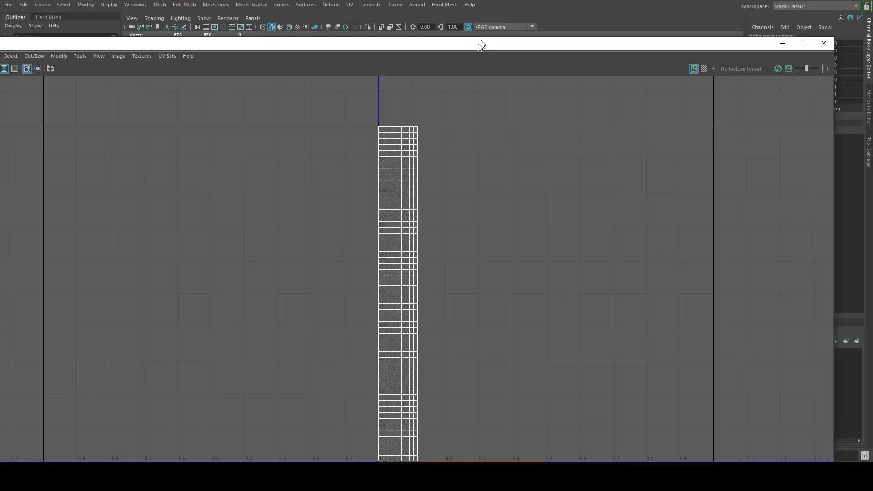
left_click_drag(481, 43, 532, 87)
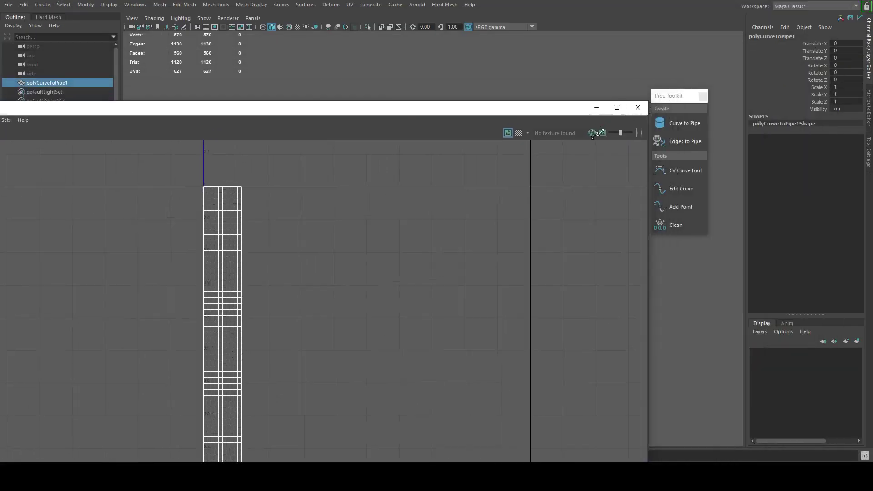
left_click_drag(671, 87, 105, 296)
mouse_move(33, 303)
left_mouse_down()
mouse_move(251, 155)
mouse_move(251, 114)
left_mouse_up()
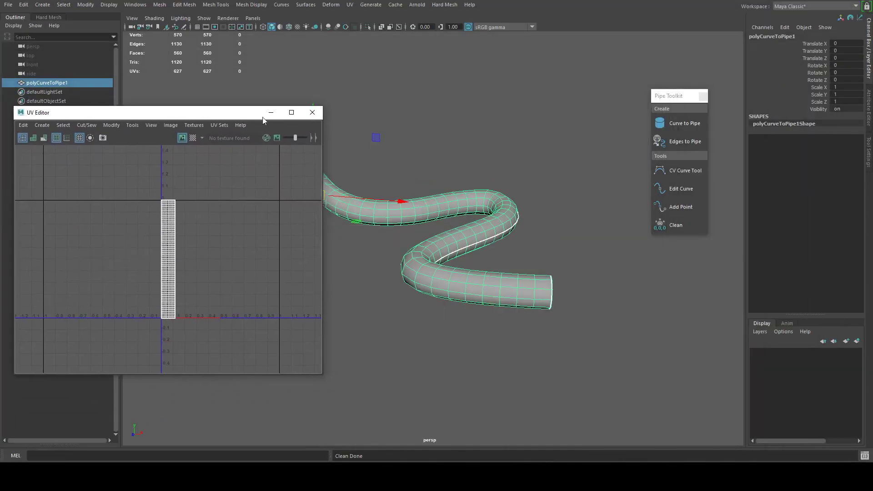
left_click_drag(409, 227, 455, 218, "alt")
scroll(314, 234, "up", 3)
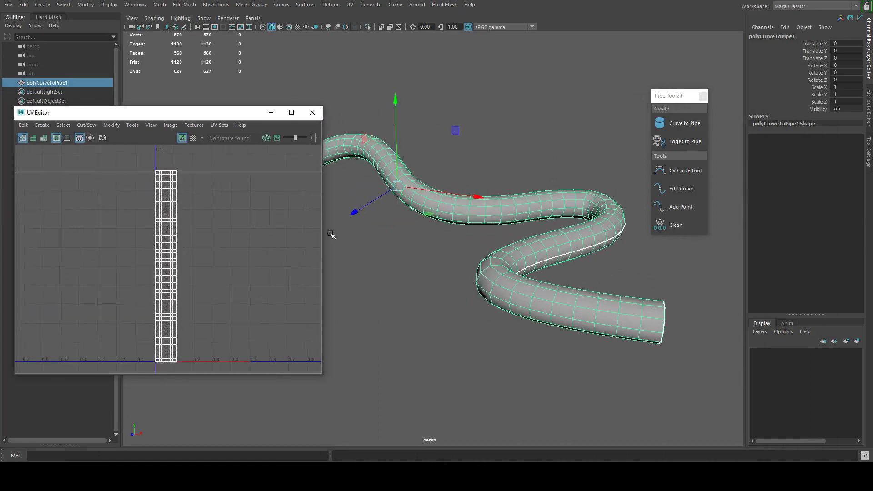
- With the checker map on, select all pipe faces and scale the UV shell wider in U
left_click(193, 138)
mouse_move(463, 218)
left_mouse_down("alt")
mouse_move(484, 244)
mouse_move(439, 263)
left_mouse_up("alt")
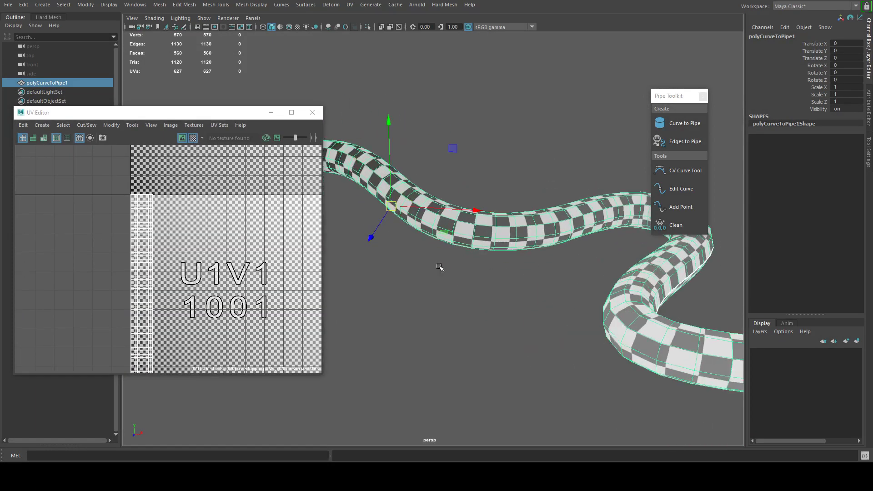
key("f")
key("ctrl+F11")
key("r")
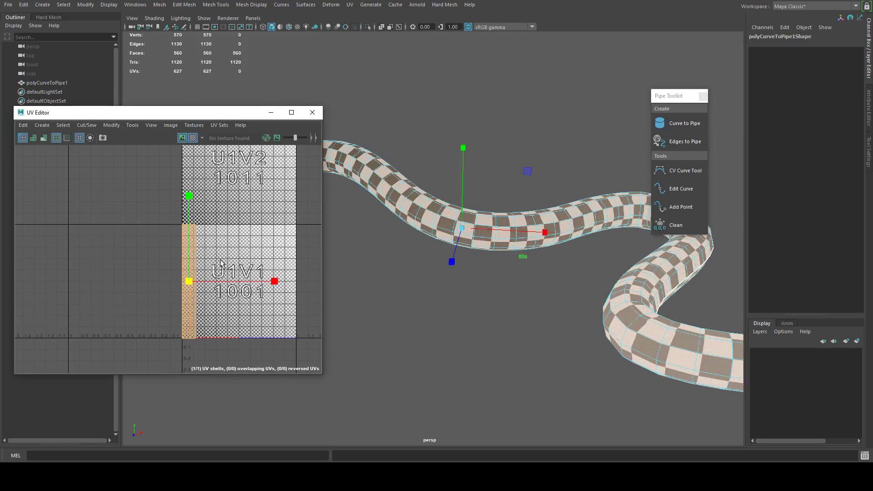
left_click_drag(274, 280, 315, 281)
key("w")
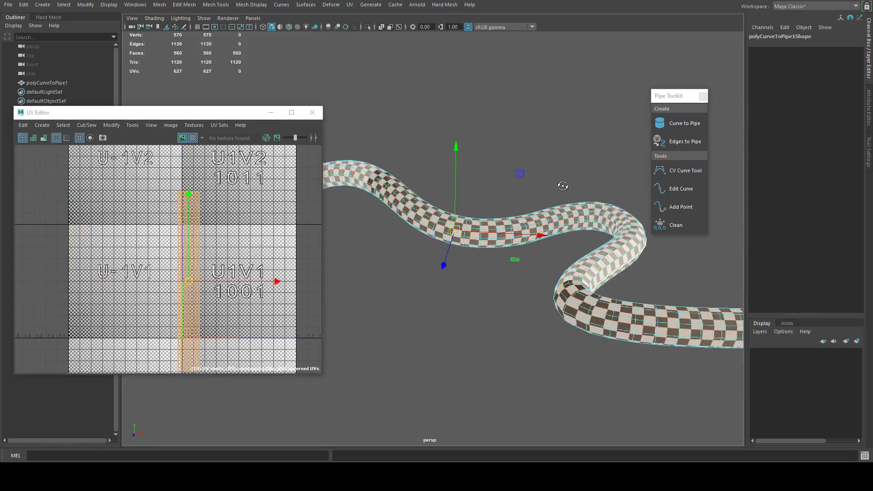
key("F8")
mouse_move(573, 146)
left_mouse_down("alt")
mouse_move(529, 271)
mouse_move(544, 228)
mouse_move(577, 231)
left_mouse_up("alt")
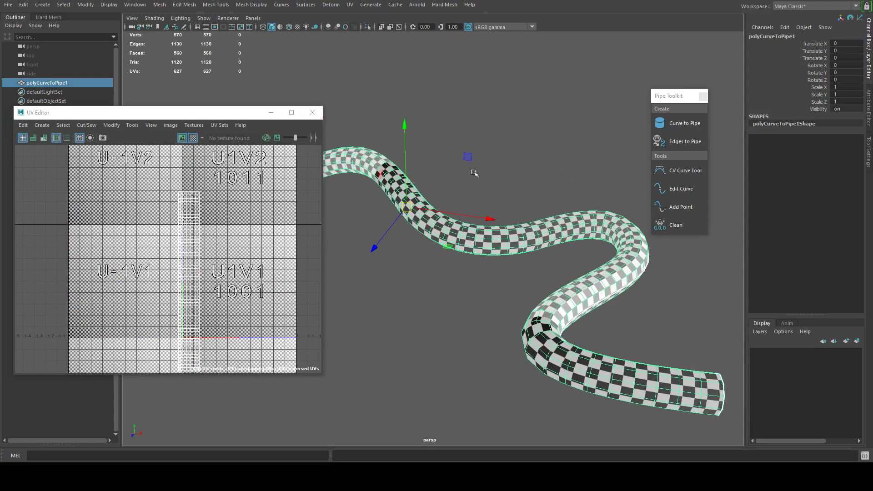
right_click_drag(473, 173, 374, 168, "alt")
- Turn off the checker map, minimize the UV Editor and reselect the pipe
left_click(193, 138)
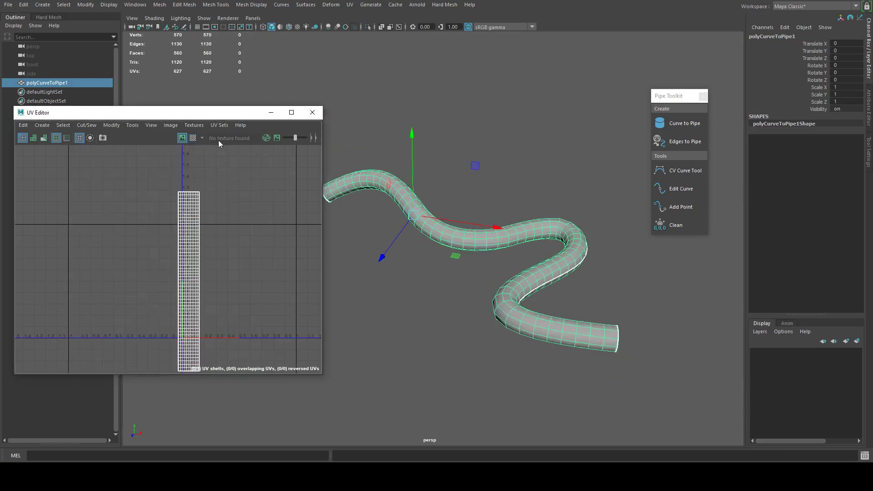
left_click(271, 113)
mouse_move(545, 170)
left_mouse_down("alt")
mouse_move(522, 175)
mouse_move(493, 230)
left_mouse_up("alt")
left_click(521, 178)
left_click(494, 230)
left_click_drag(506, 197, 598, 266, "alt")
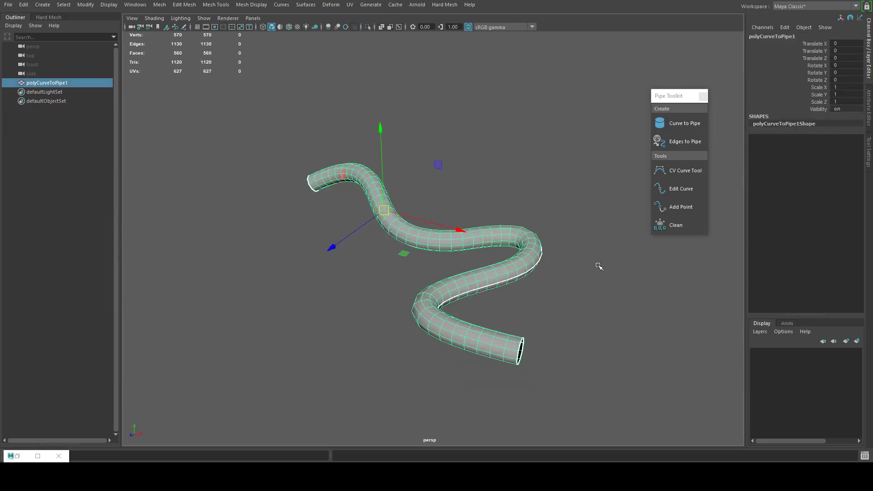
right_click(677, 226)
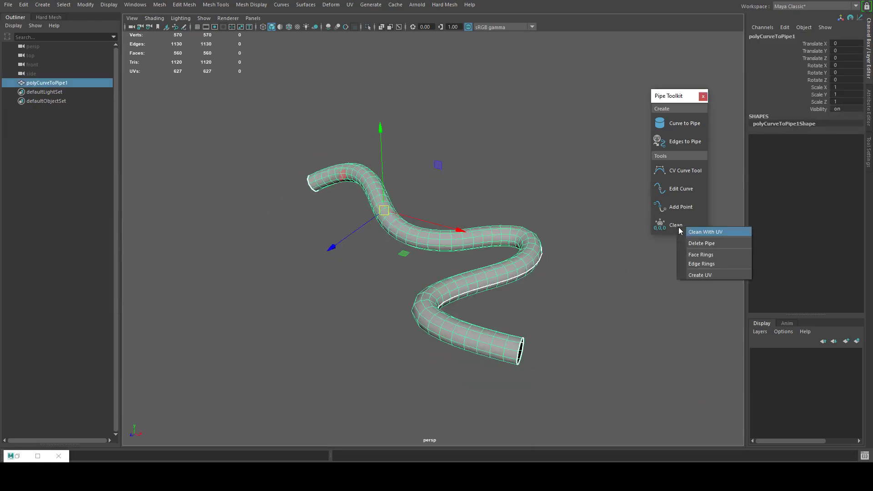
left_click(697, 275)
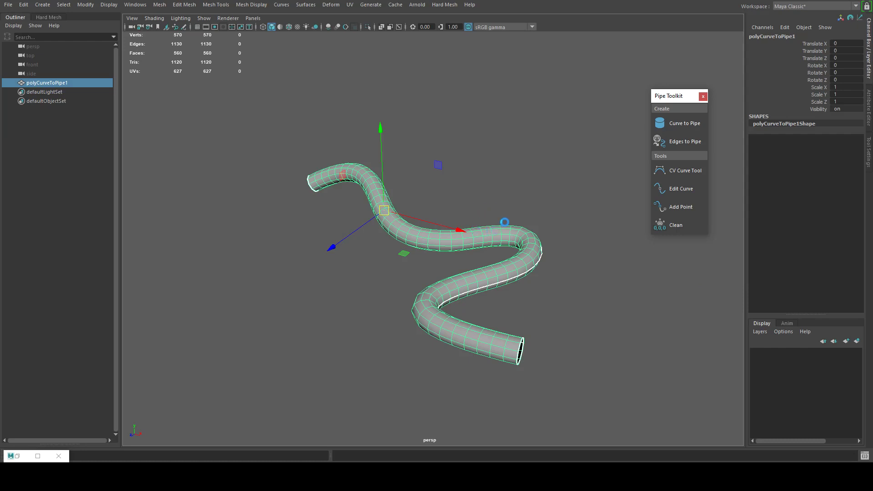
left_click_drag(503, 211, 400, 252, "alt")
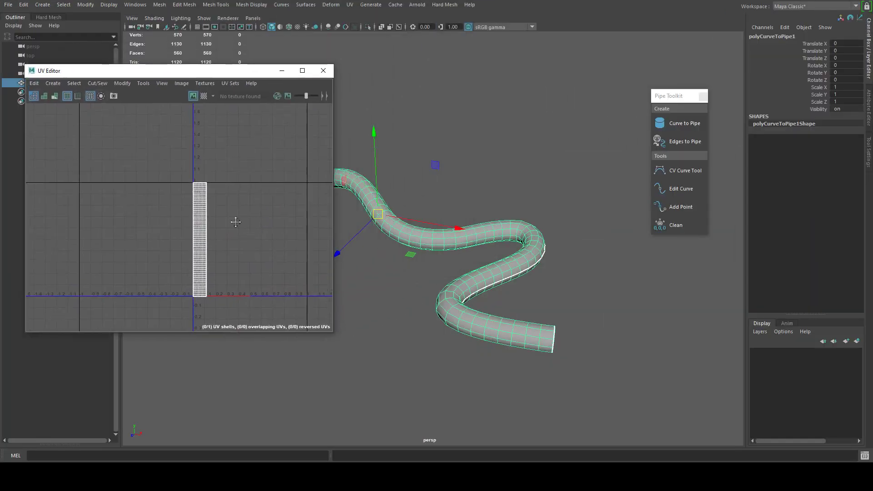
left_click(204, 98)
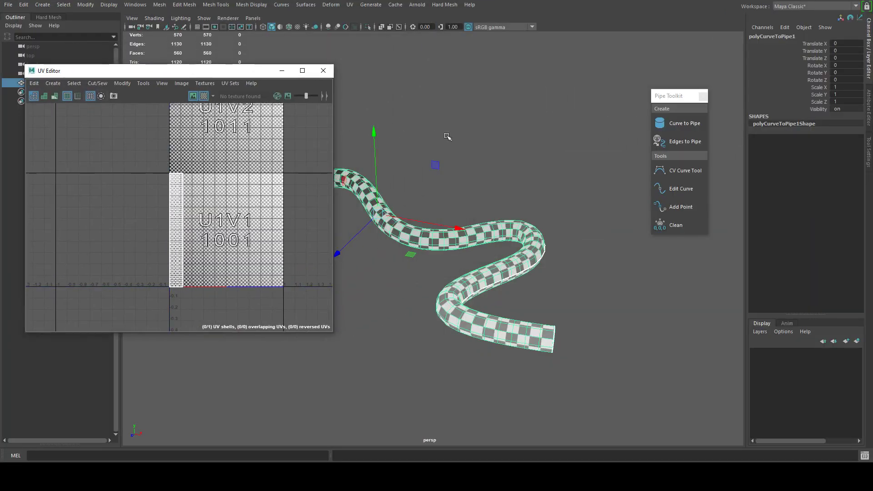
left_click(203, 97)
left_click(282, 71)
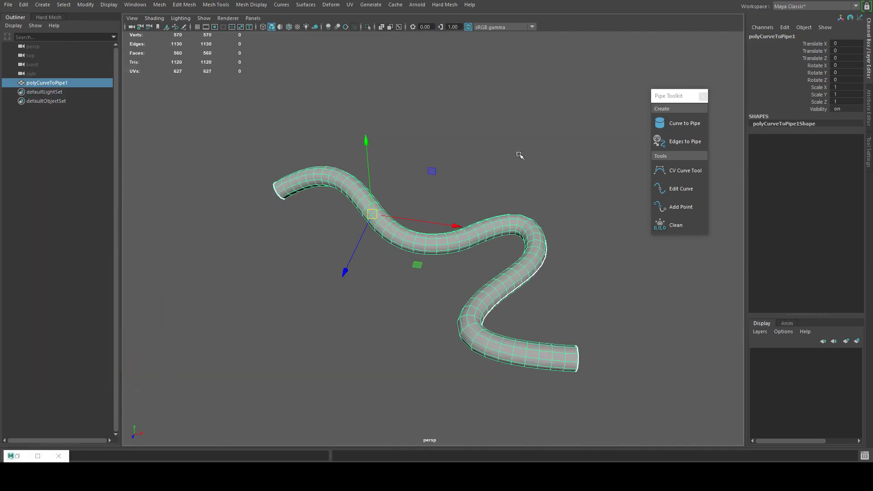
mouse_move(520, 156)
left_mouse_down("alt")
mouse_move(541, 189)
mouse_move(550, 176)
mouse_move(539, 185)
mouse_move(566, 174)
mouse_move(526, 183)
mouse_move(534, 185)
mouse_move(497, 179)
mouse_move(550, 183)
mouse_move(526, 177)
mouse_move(502, 218)
left_mouse_up("alt")
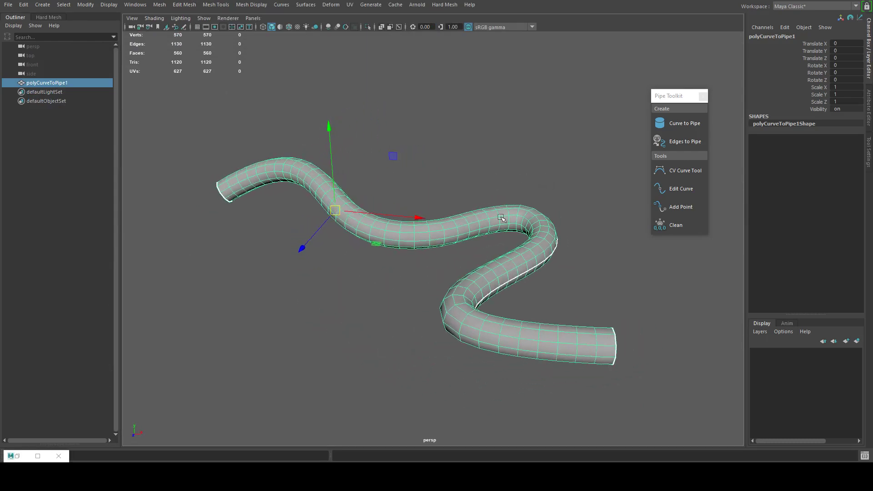
- Delete the wavy tube and create a new polygon cube framed in view
right_click(468, 202)
key("Delete")
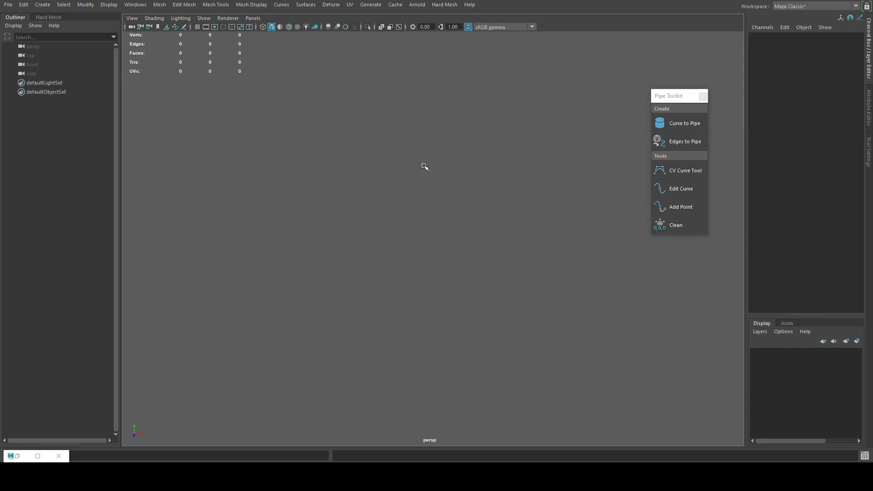
right_click_drag(424, 166, 440, 225, "shift")
mouse_move(440, 224)
left_mouse_down("alt")
mouse_move(472, 199)
mouse_move(414, 260)
left_mouse_up("alt")
key("f")
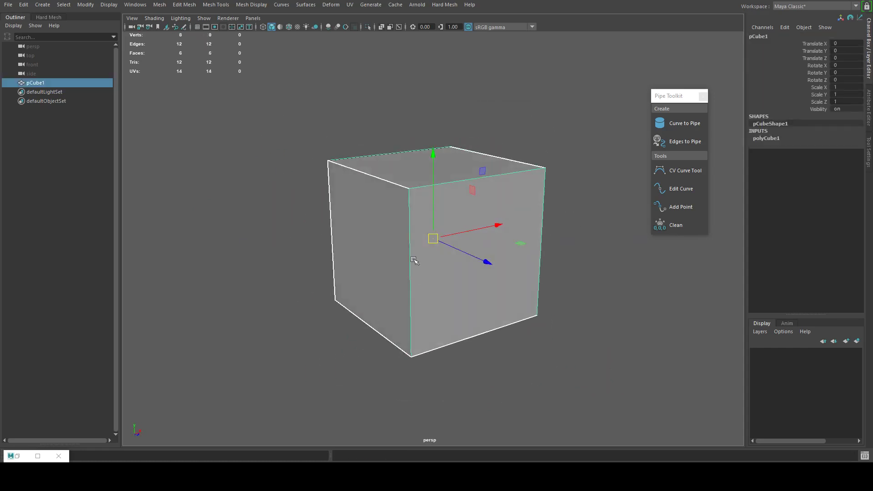
- Bevel the cube's top front, top-right and bottom edges (offsets about 0.248 and 0.452)
key("F10")
left_click(469, 178)
key("ctrl+b")
mouse_move(567, 279)
middle_mouse_down()
mouse_move(538, 267)
mouse_move(561, 284)
mouse_move(572, 279)
middle_mouse_up()
mouse_move(565, 271)
left_mouse_down("alt")
mouse_move(450, 288)
mouse_move(429, 280)
left_mouse_up("alt")
left_click(500, 203)
key("ctrl+b")
mouse_move(529, 249)
middle_mouse_down()
mouse_move(521, 263)
mouse_move(536, 260)
middle_mouse_up()
mouse_move(536, 259)
left_mouse_down("alt")
mouse_move(602, 246)
mouse_move(521, 282)
mouse_move(446, 284)
left_mouse_up("alt")
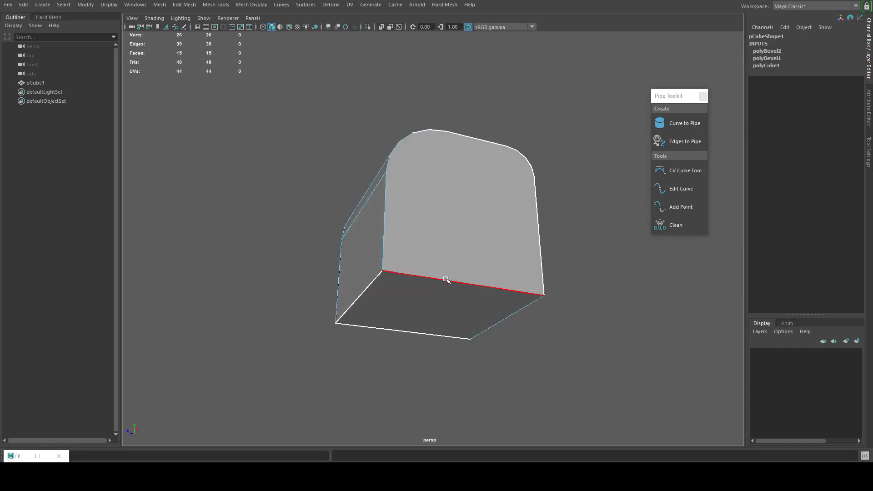
left_click(446, 285)
key("ctrl+b")
middle_click_drag(575, 326, 619, 336)
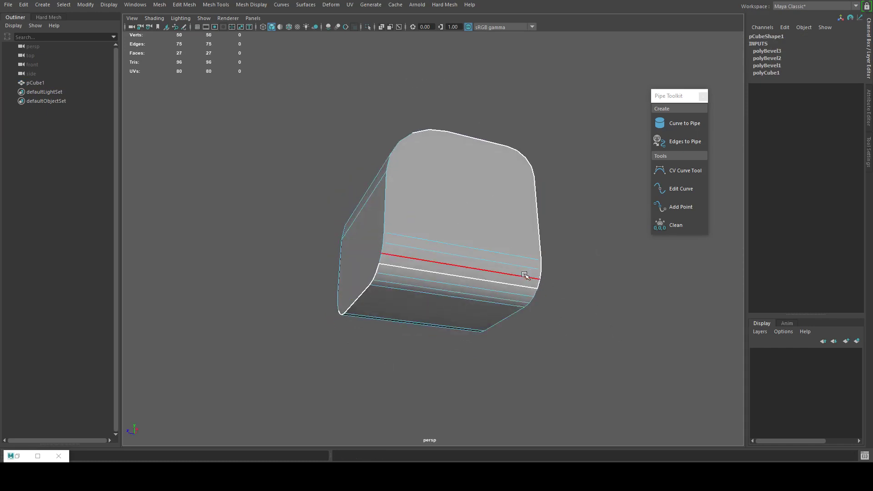
- Extend the selected cube edge into a full edge loop
mouse_move(524, 276)
left_mouse_down("alt")
mouse_move(477, 289)
mouse_move(561, 244)
left_mouse_up("alt")
key("F8")
key("F8")
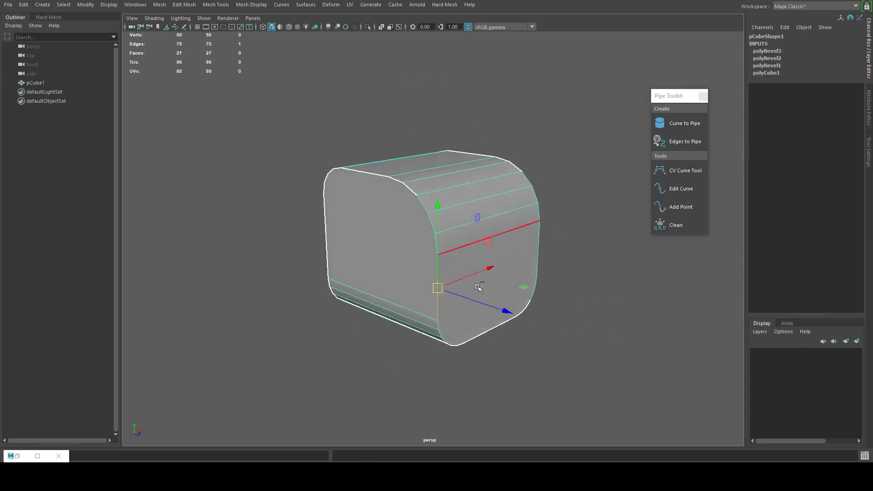
right_click_drag(434, 200, 406, 196, "ctrl")
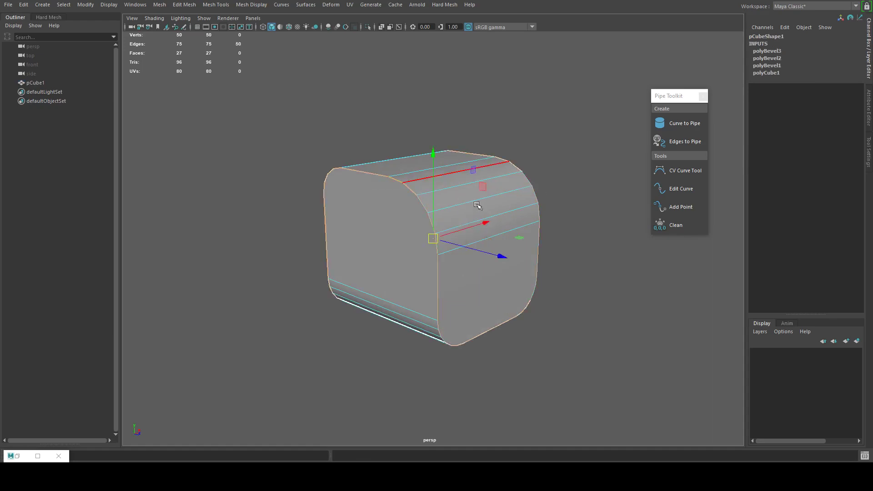
left_click_drag(404, 184, 439, 234, "alt")
- Build an Edges to Pipe frame with Fix on, radius 1.62 and 9 sections
left_click(681, 142)
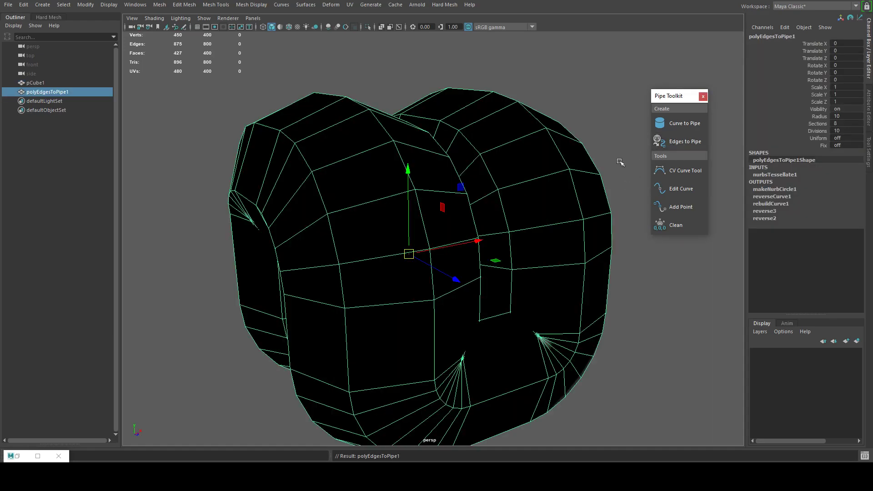
left_click(814, 147)
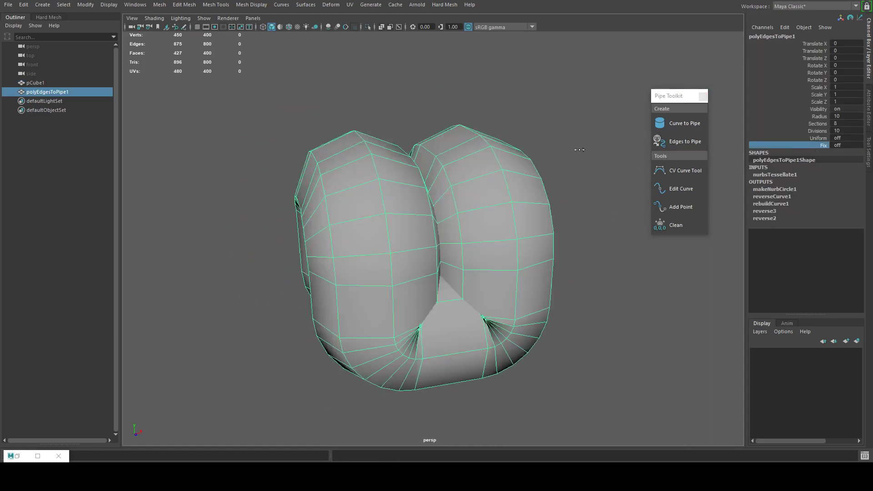
left_click(818, 117)
mouse_move(537, 137)
middle_mouse_down()
mouse_move(559, 162)
mouse_move(546, 164)
middle_mouse_up()
right_click_drag(546, 164, 553, 186, "alt")
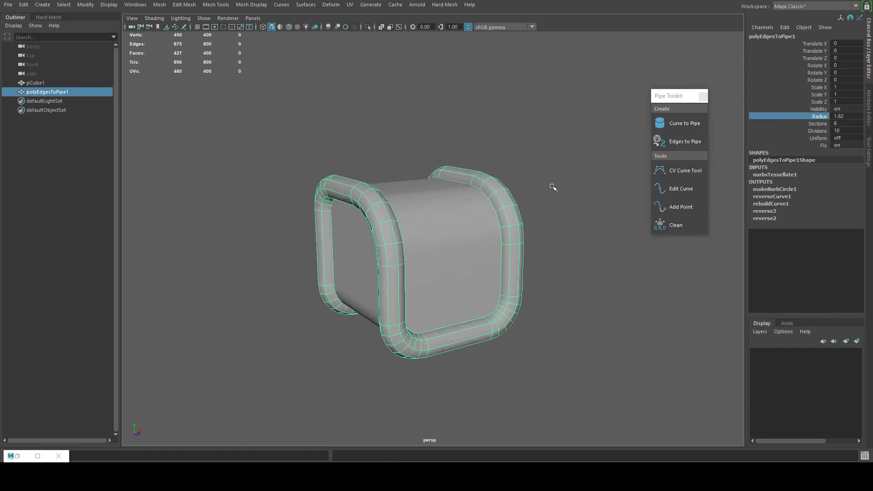
left_click(817, 123)
mouse_move(535, 160)
middle_mouse_down()
mouse_move(552, 161)
mouse_move(523, 161)
middle_mouse_up()
left_click_drag(523, 162, 559, 171, "alt")
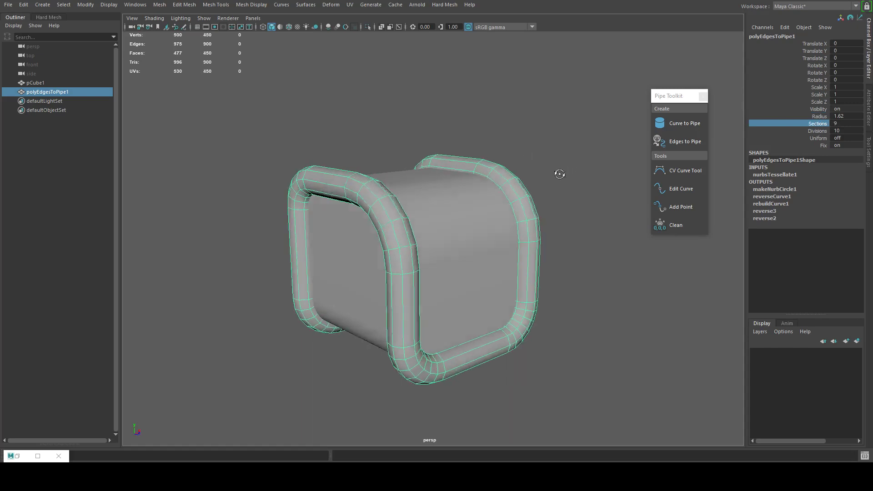
- Try Uniform and more divisions, leave Uniform off, then clean the pipe's history
left_click(813, 139)
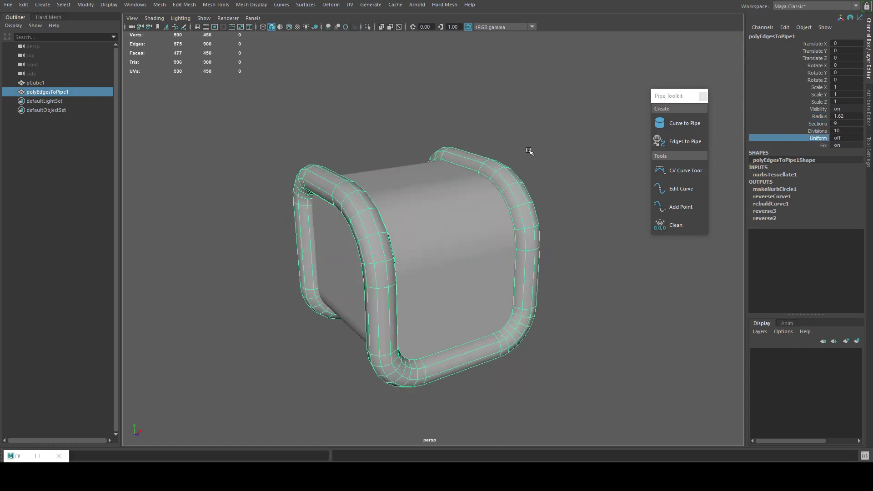
mouse_move(529, 151)
middle_mouse_down()
mouse_move(579, 151)
mouse_move(591, 138)
mouse_move(444, 166)
mouse_move(571, 159)
mouse_move(522, 169)
middle_mouse_up()
left_click(817, 131)
mouse_move(522, 169)
left_mouse_down("alt")
mouse_move(580, 165)
mouse_move(382, 265)
mouse_move(543, 169)
mouse_move(563, 166)
left_mouse_up("alt")
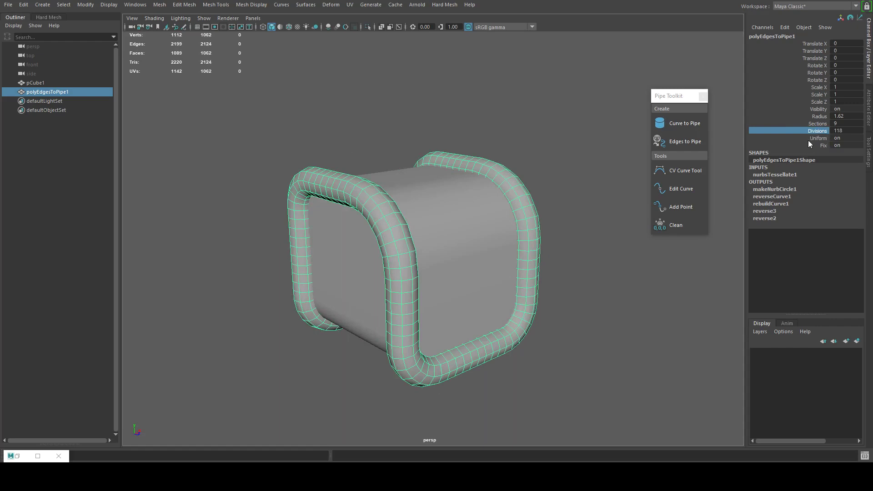
left_click(810, 141)
middle_click_drag(591, 159, 555, 169)
mouse_move(555, 168)
left_mouse_down("alt")
mouse_move(568, 224)
mouse_move(525, 214)
mouse_move(531, 226)
mouse_move(577, 226)
left_mouse_up("alt")
left_click(678, 227)
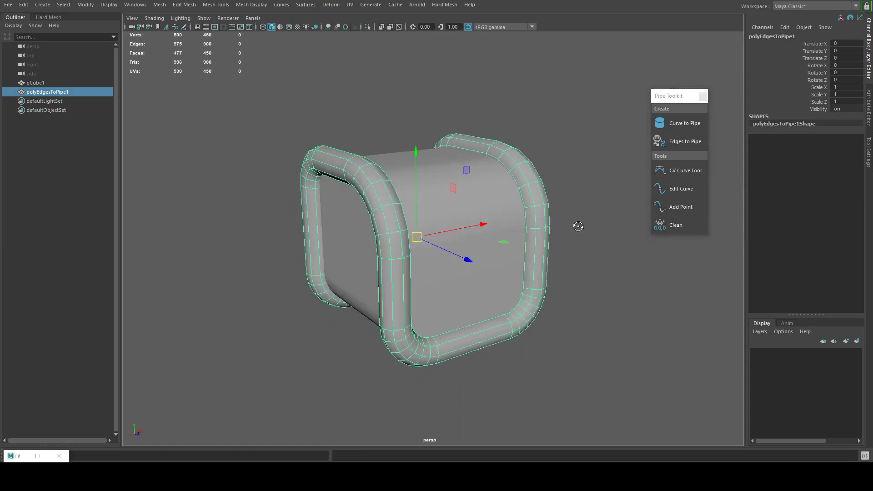
- Create UVs for the pipe frame, check them with the checker map, then close the UV Editor and deselect
right_click(680, 226)
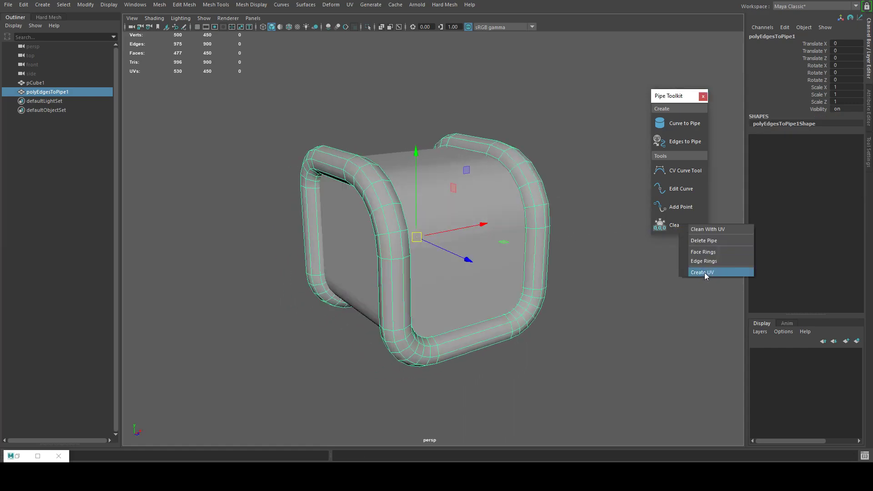
left_click(705, 272)
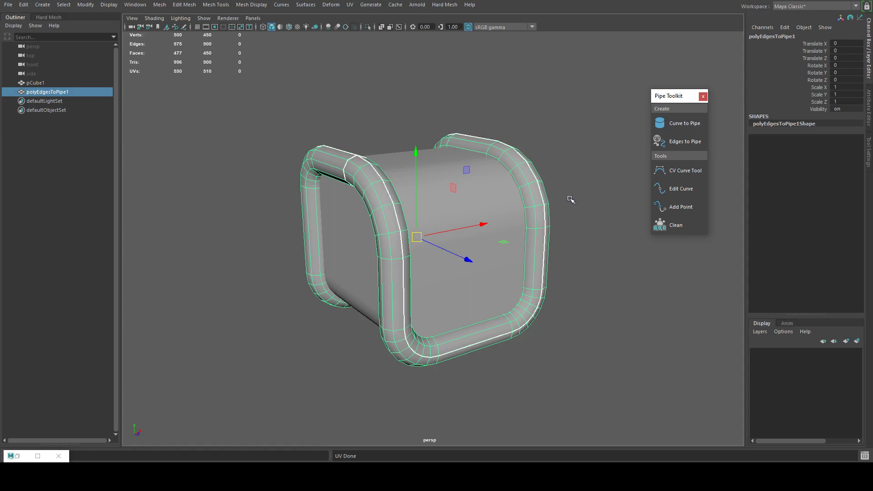
left_click_drag(373, 259, 348, 265, "alt")
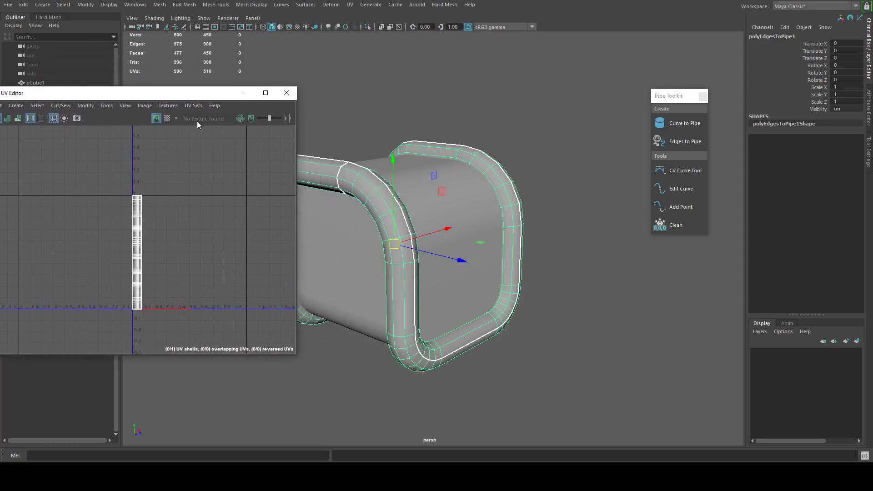
left_click(167, 118)
mouse_move(445, 182)
left_mouse_down("alt")
mouse_move(476, 208)
mouse_move(562, 202)
mouse_move(533, 196)
left_mouse_up("alt")
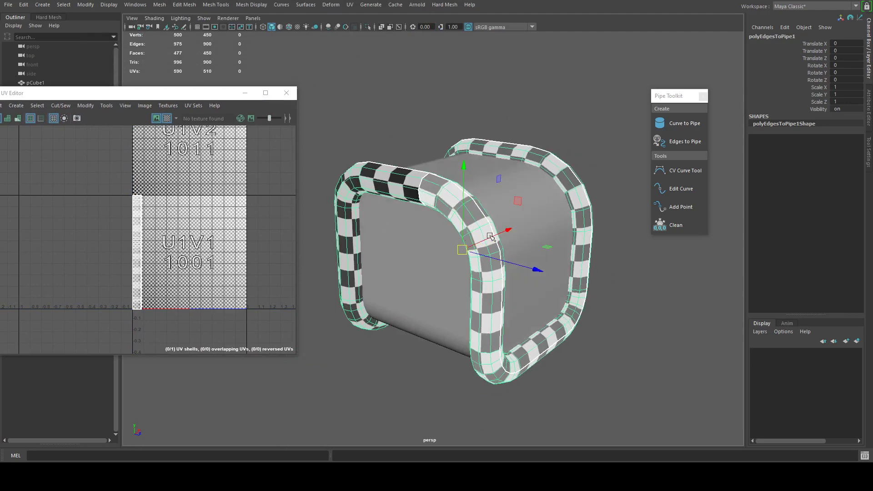
left_click(286, 93)
mouse_move(561, 179)
left_mouse_down("alt")
mouse_move(544, 181)
mouse_move(581, 184)
mouse_move(520, 191)
mouse_move(561, 187)
mouse_move(547, 185)
mouse_move(555, 194)
left_mouse_up("alt")
left_click(582, 184)
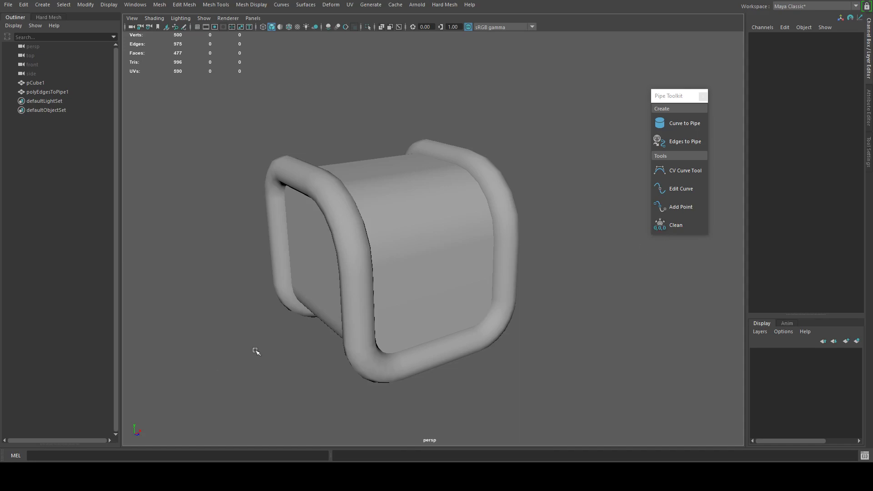